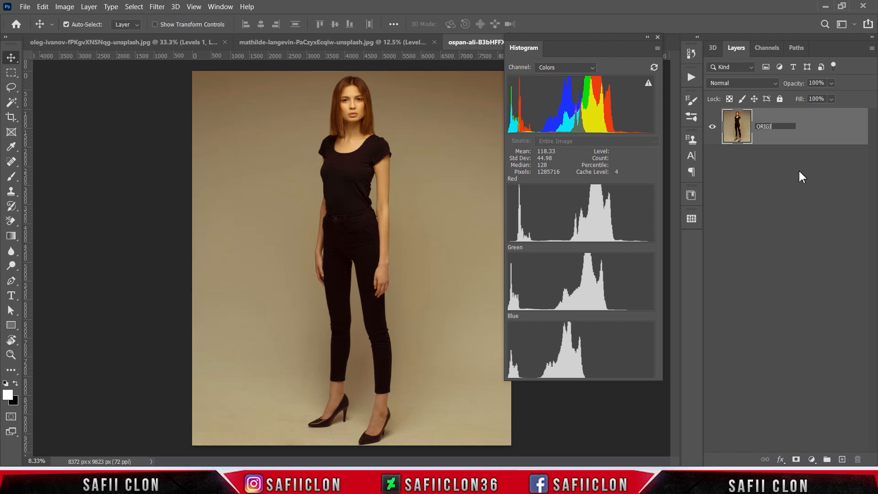
Finish naming the photo layer ORIGINAL and add a Curves adjustment layer above it.
left_click(825, 131)
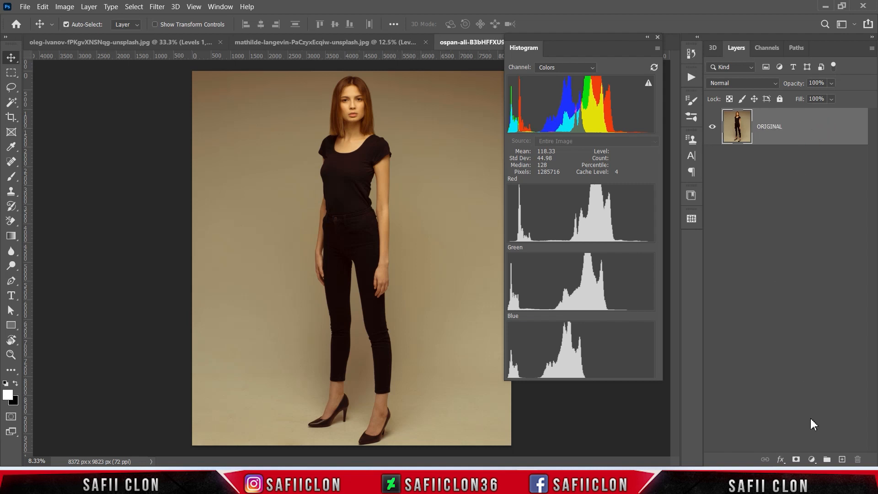
left_click(812, 459)
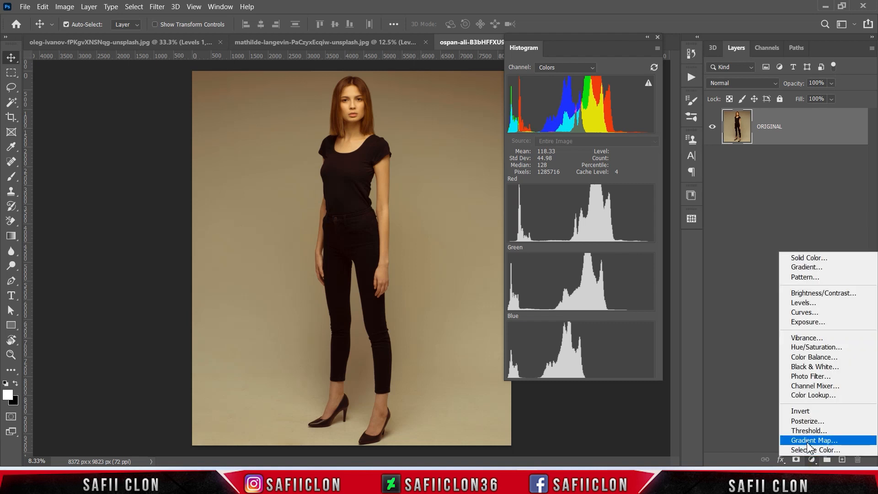
left_click(801, 312)
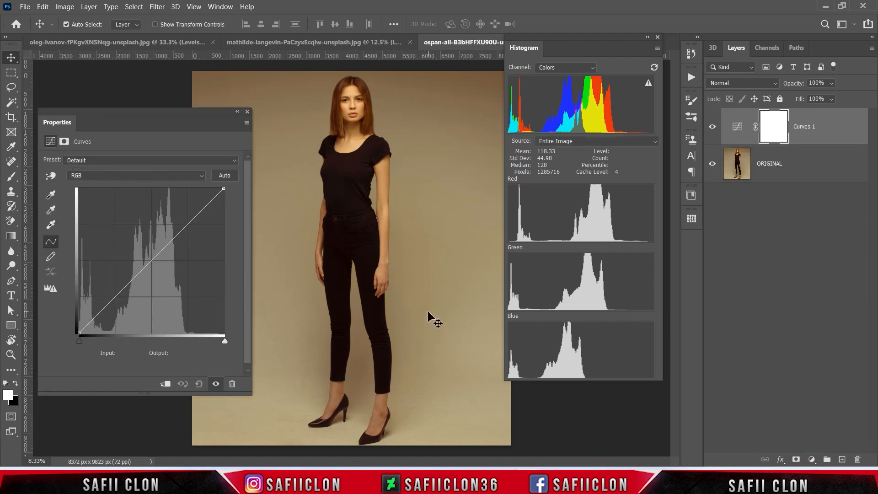
Auto-correct the curves with the Find Dark & Light Colors algorithm and close the Curves properties.
left_click(226, 178)
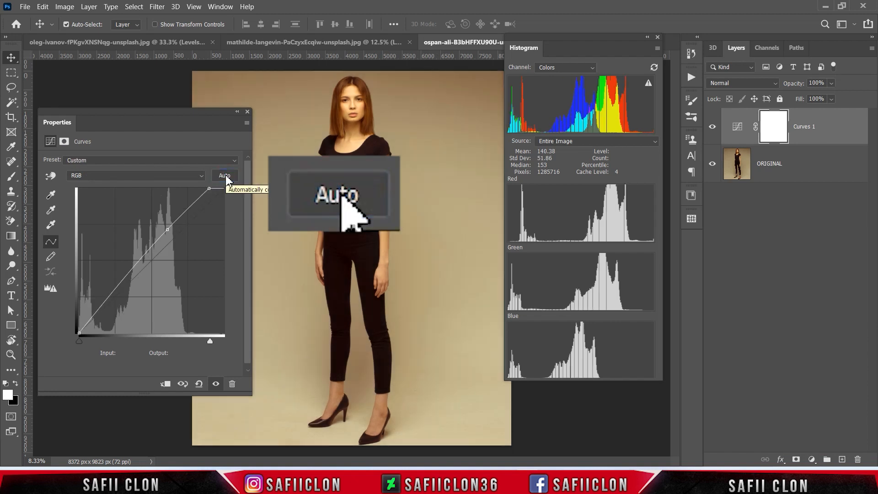
left_click(247, 124)
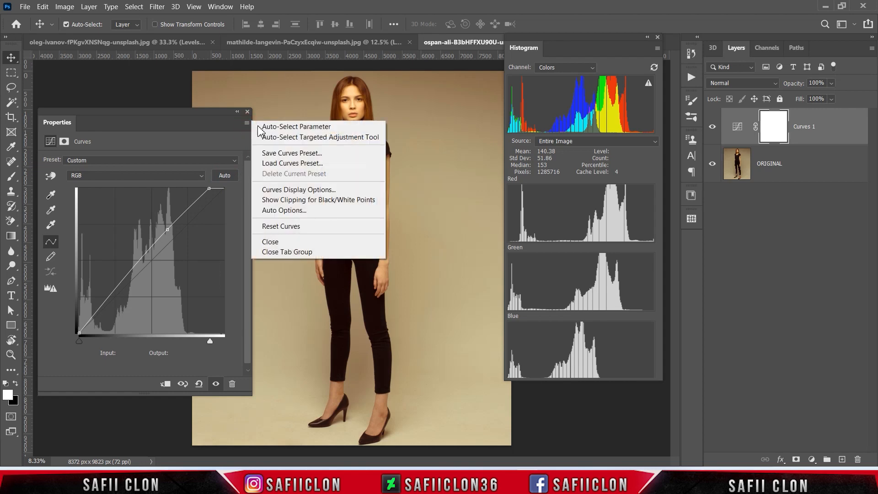
left_click(285, 210)
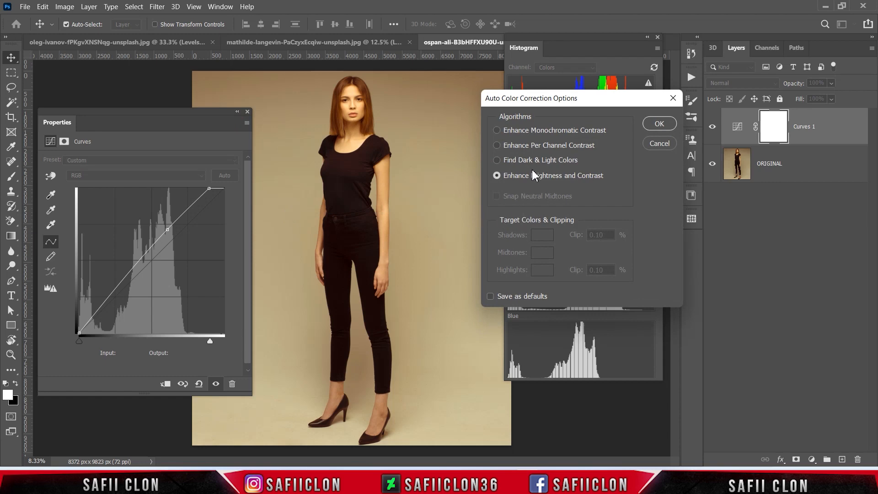
left_click(524, 159)
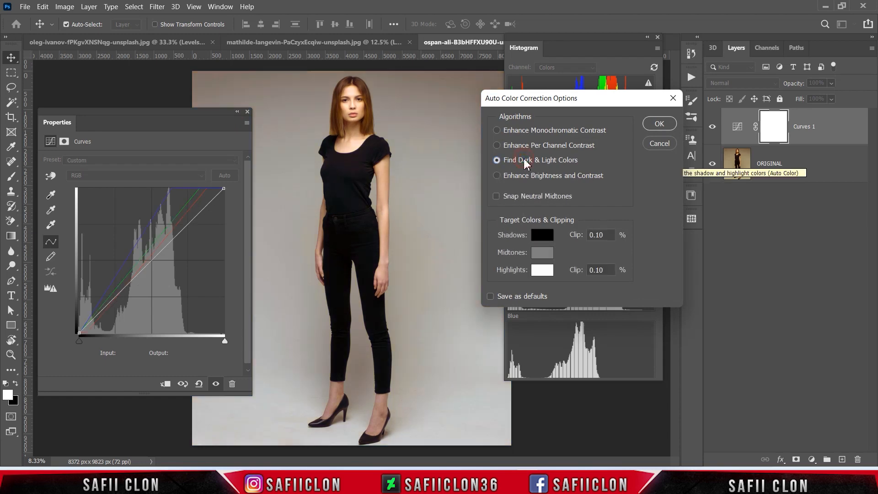
left_click(521, 145)
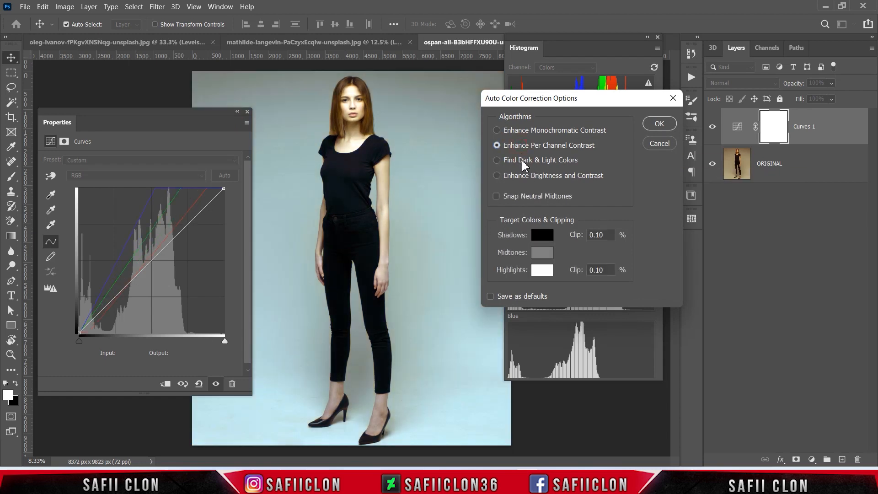
left_click(523, 160)
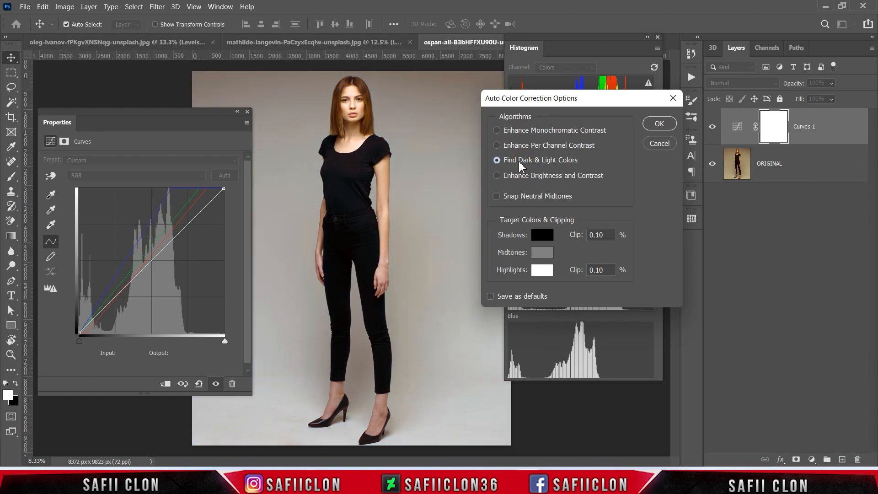
left_click(659, 124)
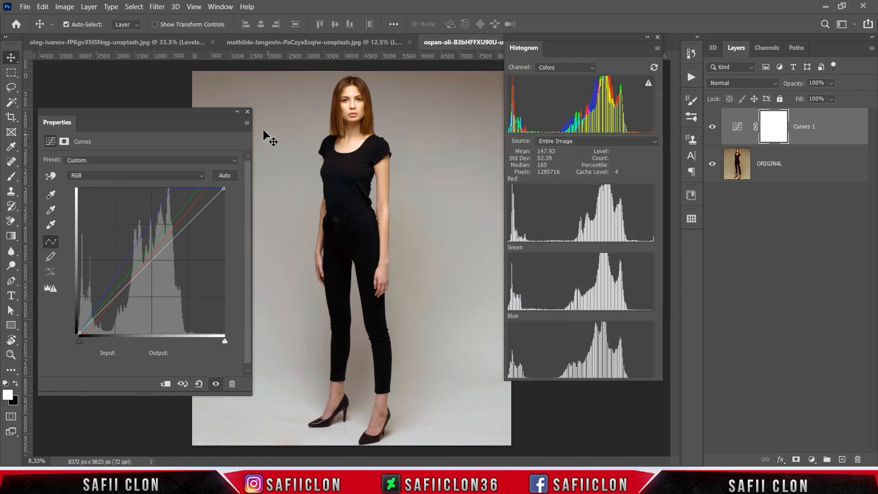
left_click(247, 112)
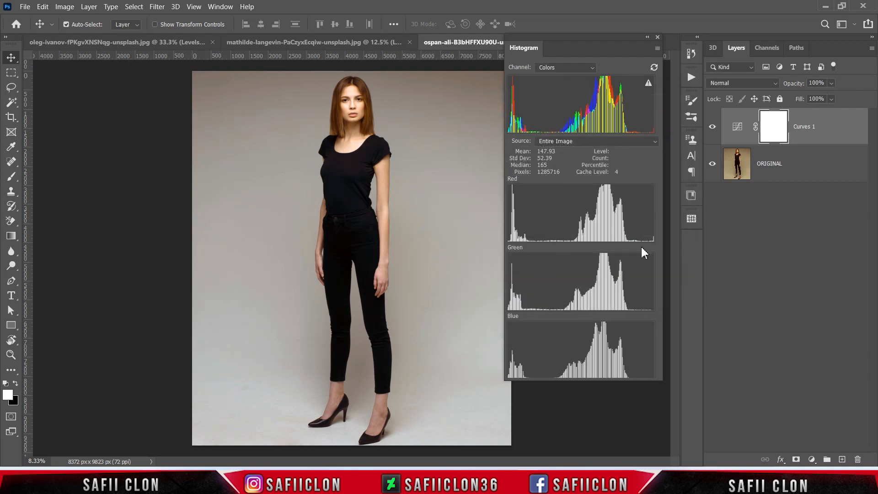
Compare the photo with and without the Curves adjustment, both at full view and close up on the upper body.
left_click(712, 127)
left_click(712, 128)
left_click(712, 127)
left_click(712, 128)
key("ctrl+plus")
key("ctrl+plus")
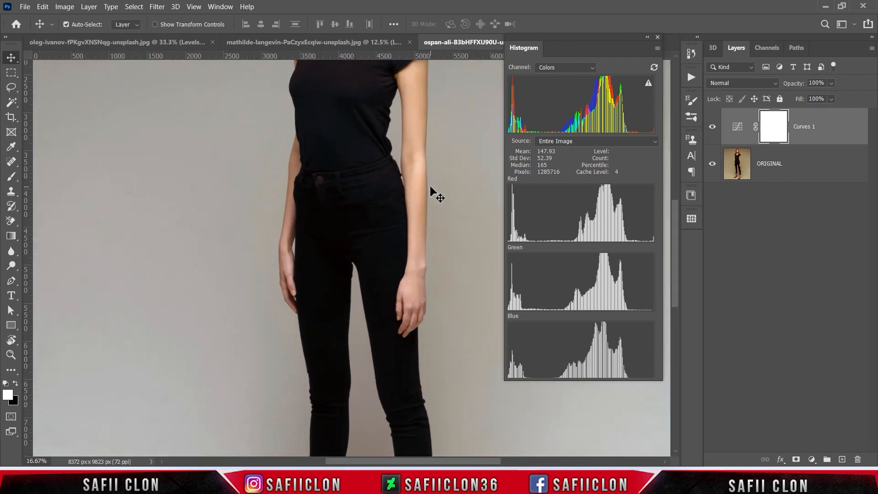
scroll(431, 187, "up", 3)
scroll(434, 192, "up", 3)
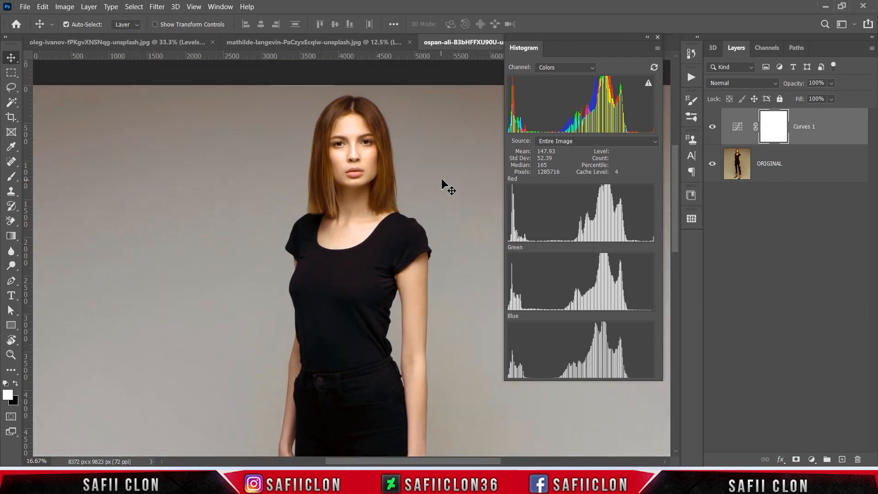
left_click(712, 130)
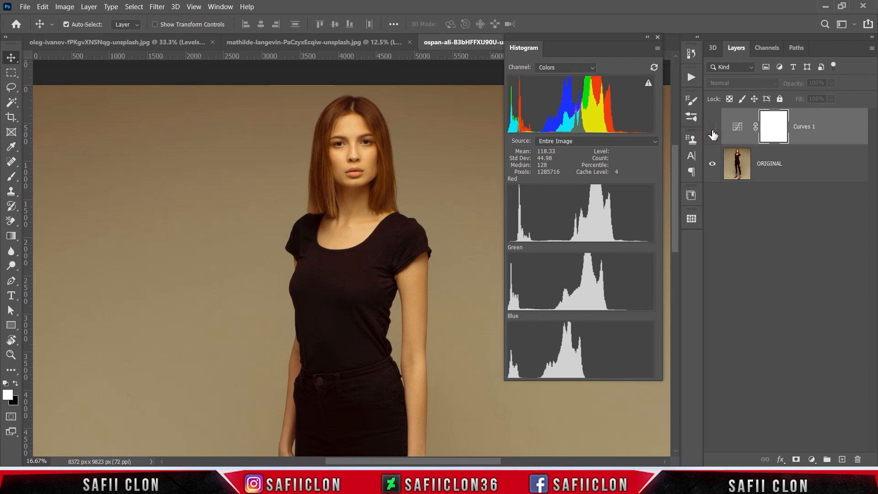
left_click(713, 129)
left_click(712, 130)
left_click(712, 133)
key("ctrl+minus")
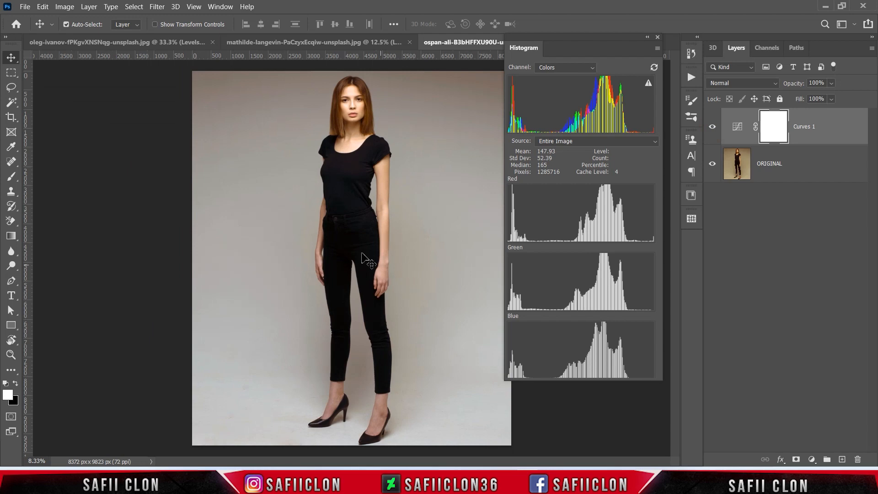
Open the portrait of the smiling bearded man from the White Balance folder.
left_click(25, 7)
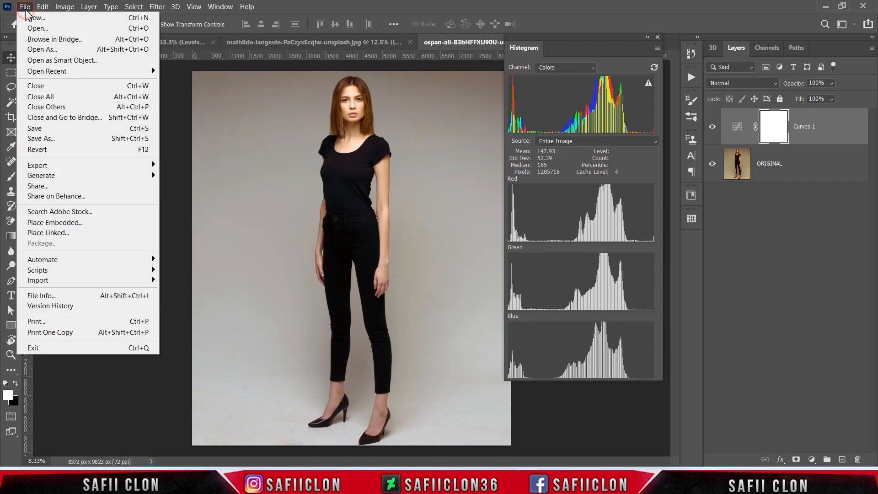
left_click(46, 29)
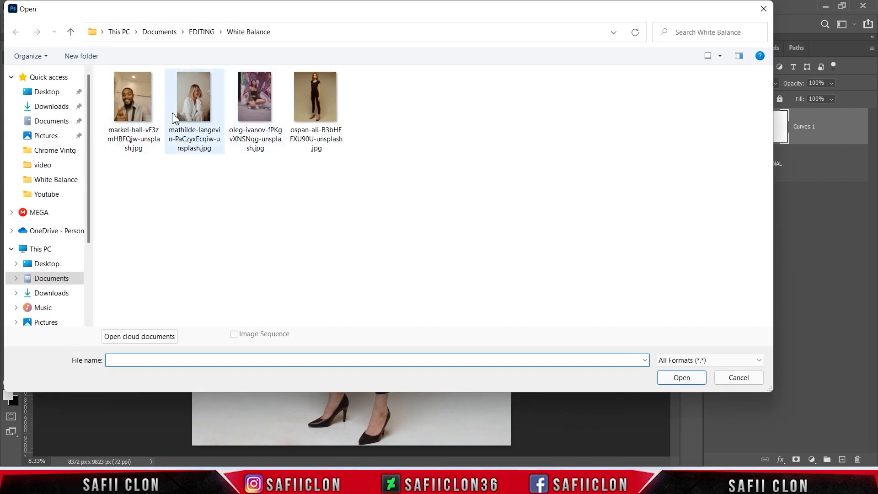
left_click(136, 107)
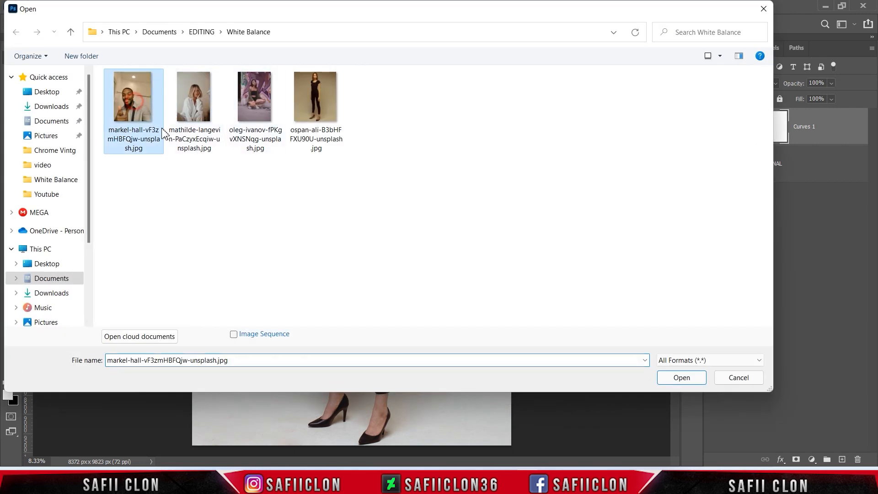
left_click(682, 378)
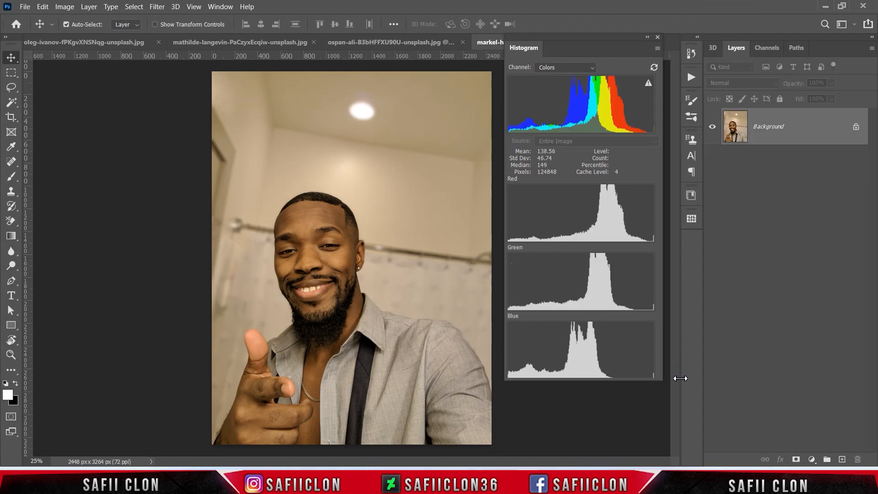
Unlock the background layer of the portrait and duplicate it twice with the default names.
left_click(856, 129)
right_click(791, 131)
left_click(674, 52)
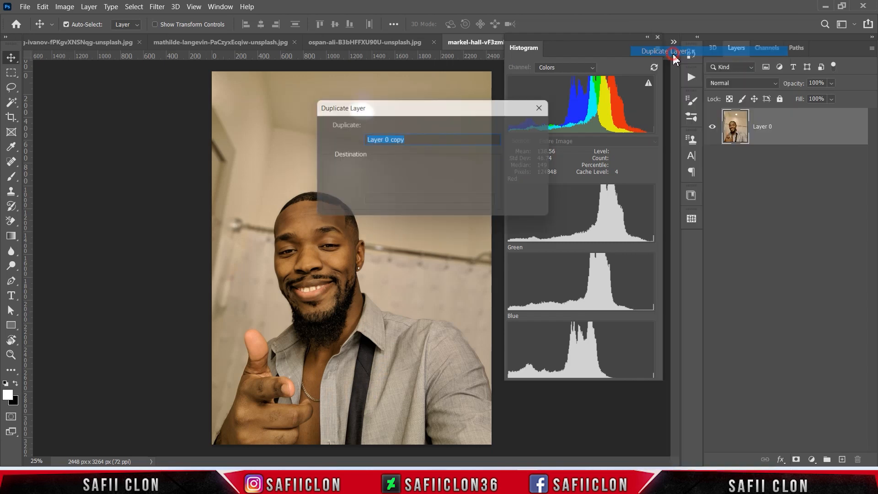
left_click(534, 128)
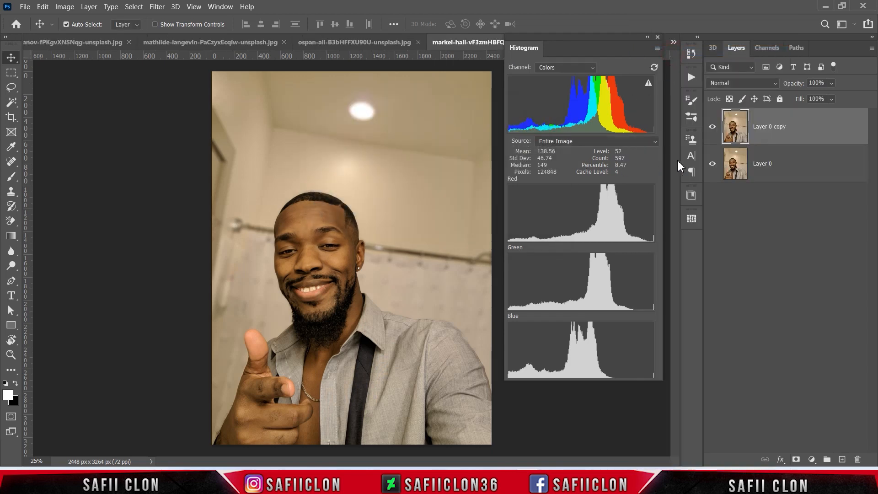
right_click(808, 131)
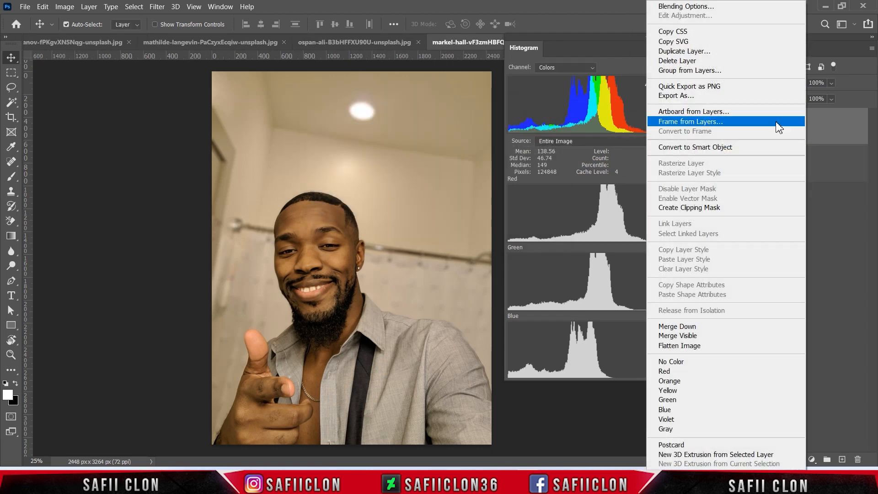
left_click(675, 52)
left_click(534, 128)
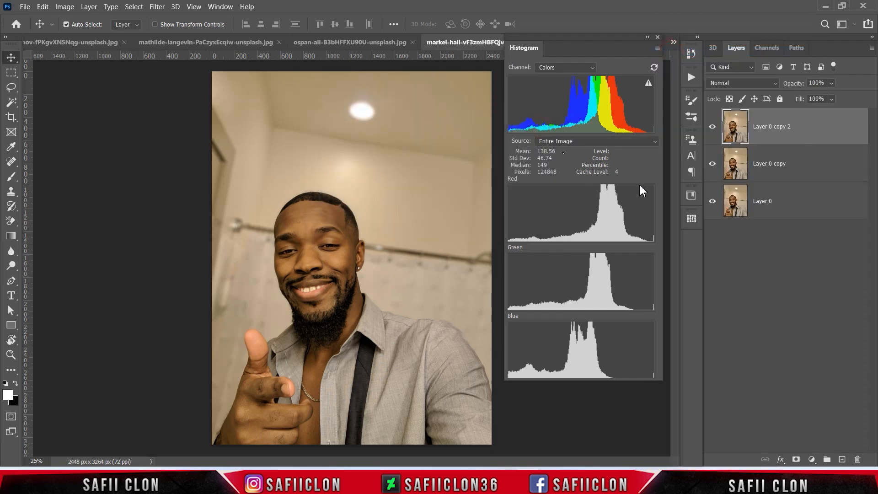
Rename the three layers, from the uppermost down, LEVEL, CURVES and ORIGINAL.
double_click(771, 128)
type("LE")
key("Return")
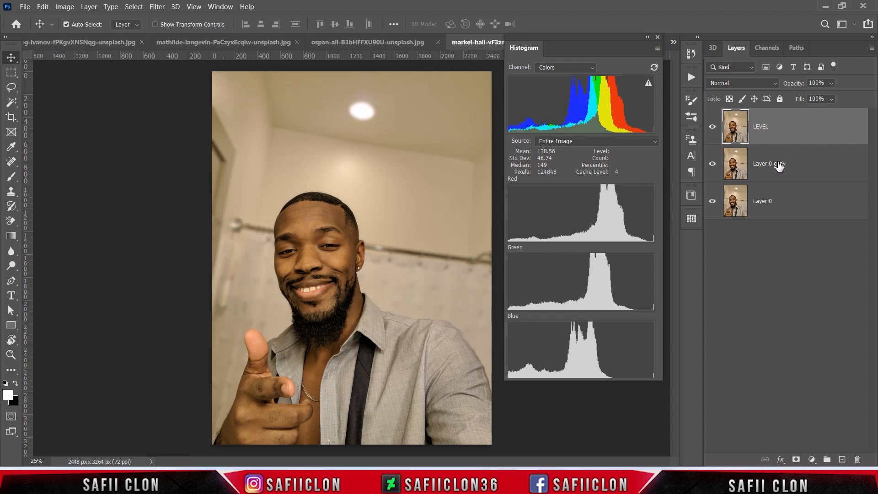
left_click(773, 166)
double_click(767, 166)
type("CURVES")
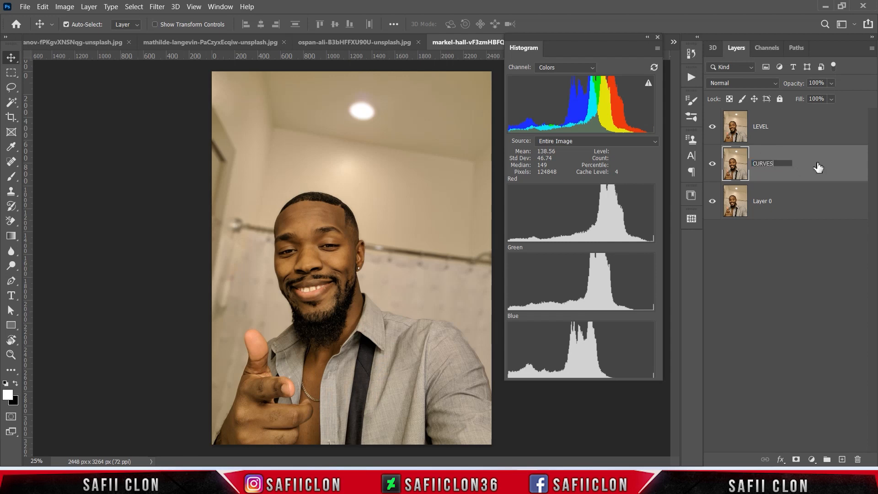
left_click(759, 206)
double_click(761, 203)
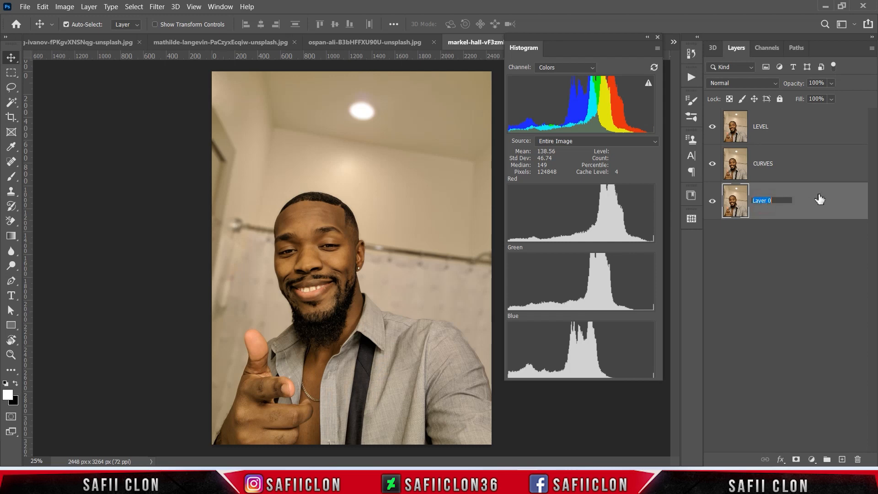
type("ORIGINAL")
key("Return")
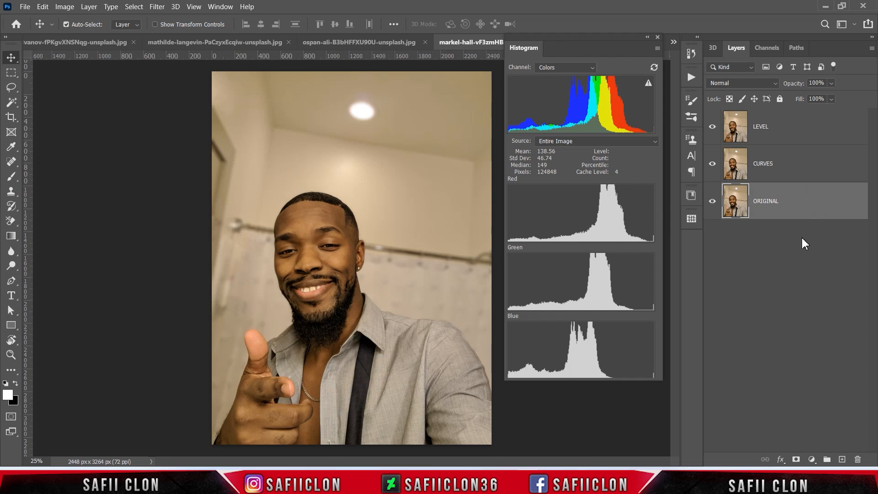
Add a Levels adjustment layer above the LEVEL layer and clip it to that layer.
left_click(792, 133)
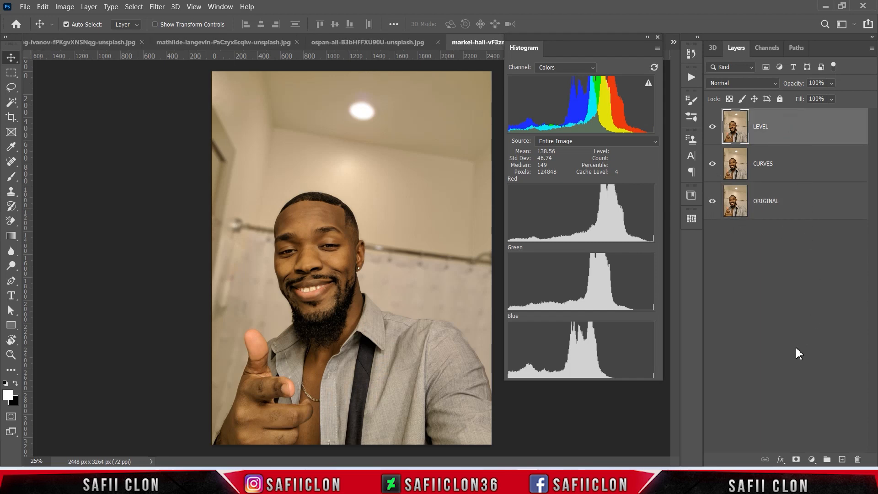
left_click(812, 460)
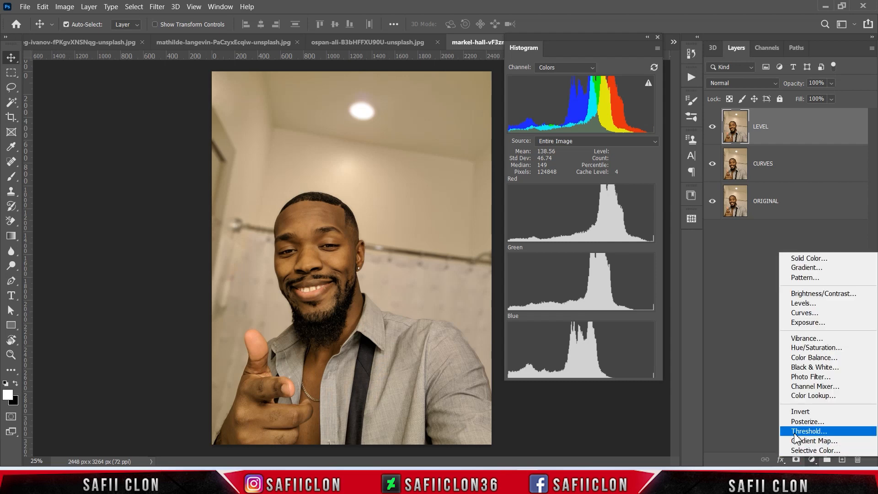
left_click(814, 304)
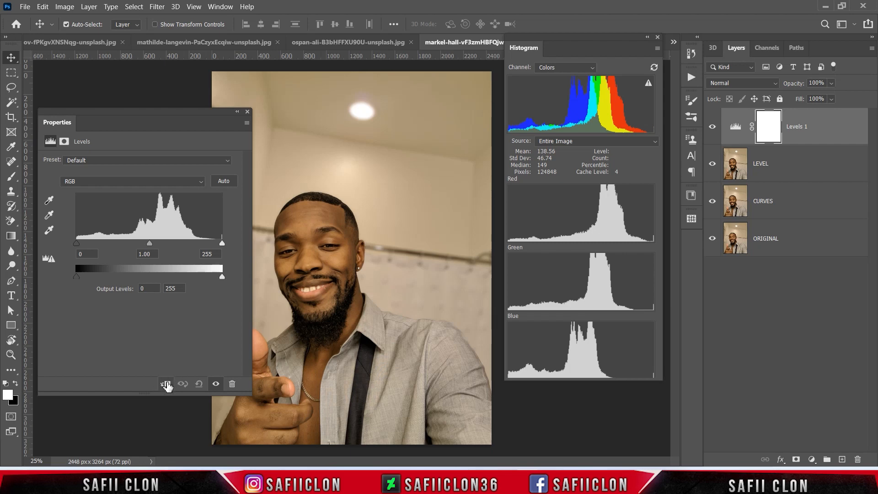
left_click(167, 385)
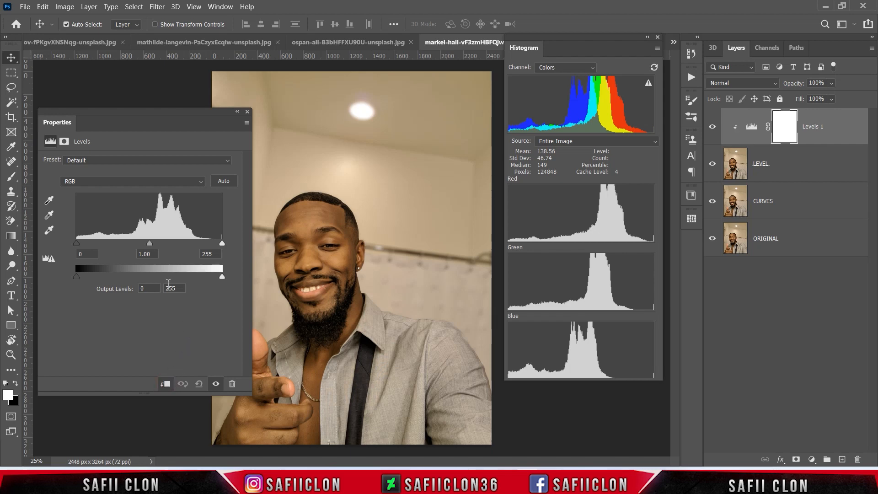
Set the Red channel's highlight input level to 243 in the Levels adjustment.
left_click(125, 181)
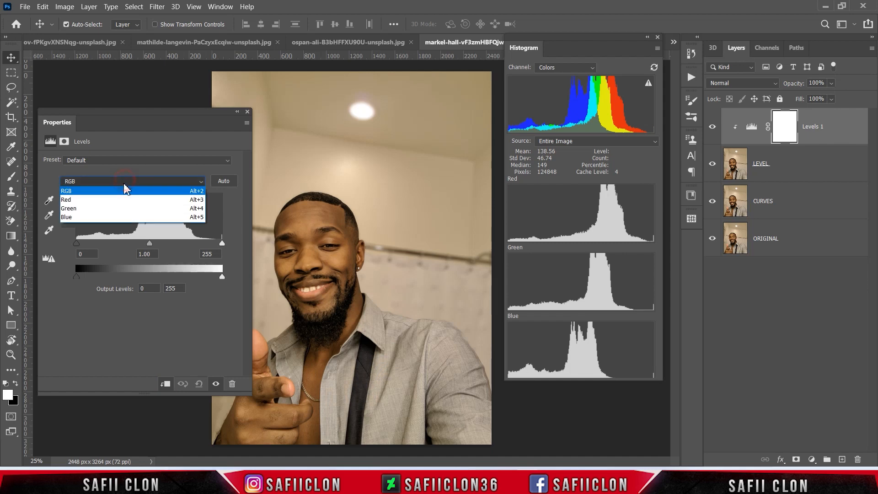
left_click(123, 200)
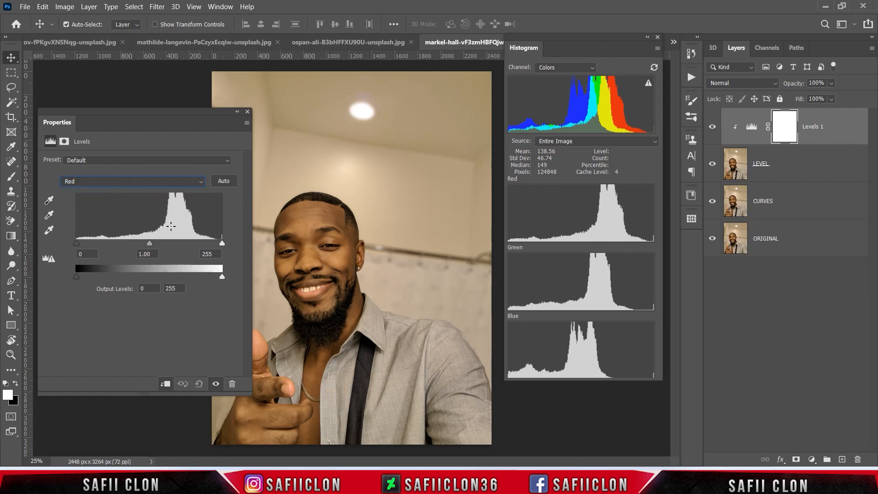
left_click_drag(222, 243, 217, 244)
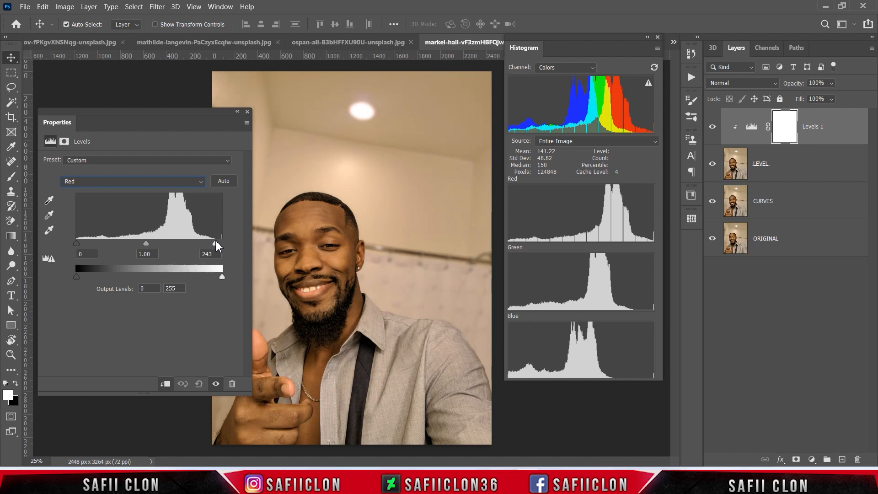
Set the highlight input level to 218 for the Green channel and 180 for the Blue channel in the Levels adjustment.
left_click(140, 182)
left_click(94, 209)
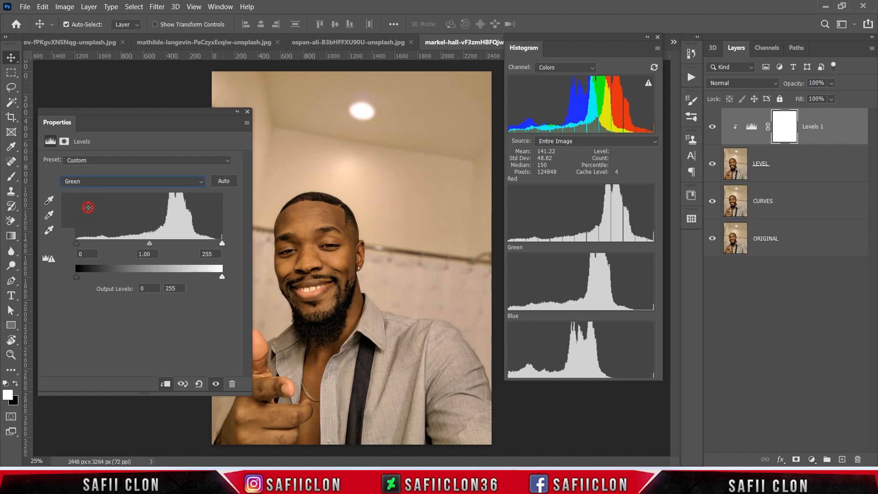
left_click_drag(223, 245, 202, 247)
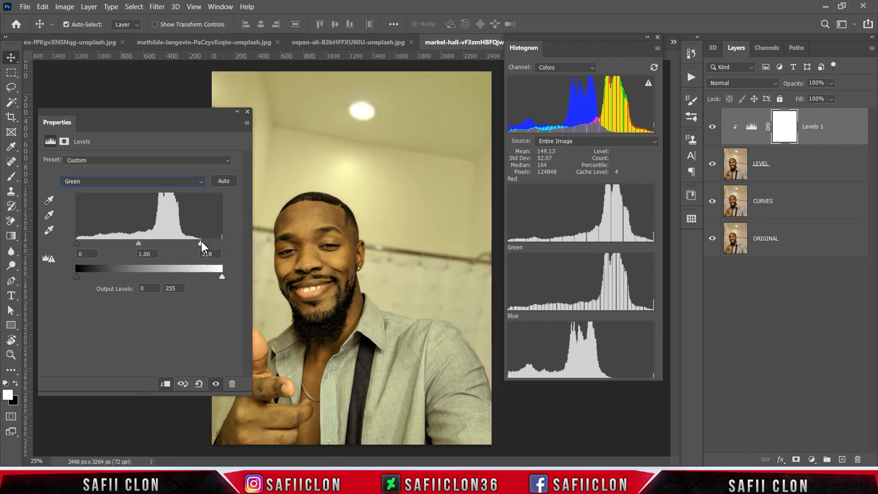
left_click(166, 186)
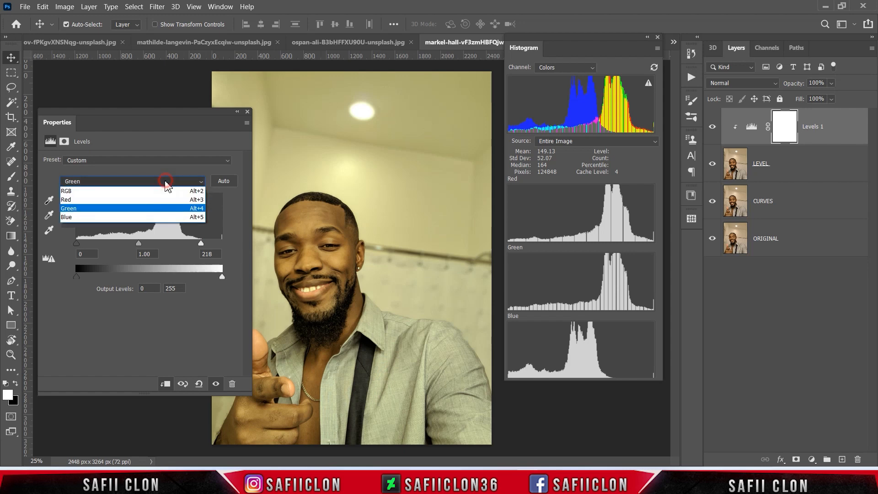
left_click(66, 216)
left_click_drag(223, 243, 180, 245)
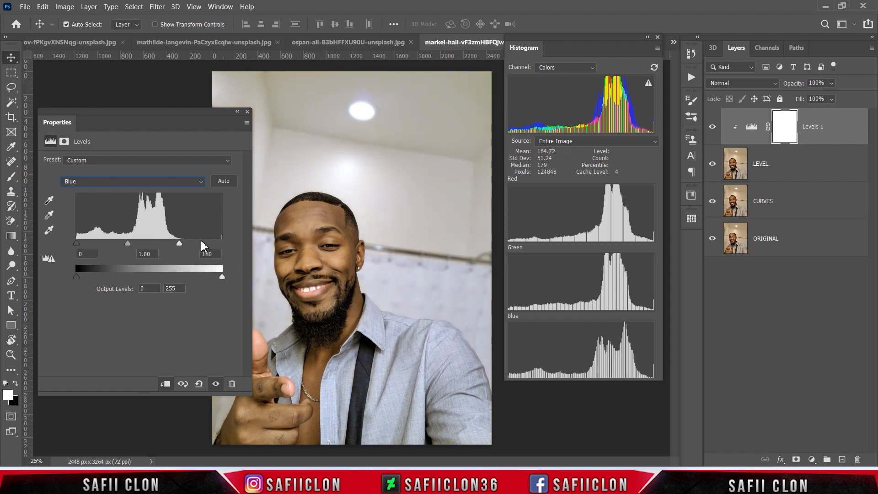
key("alt+2")
left_click(247, 111)
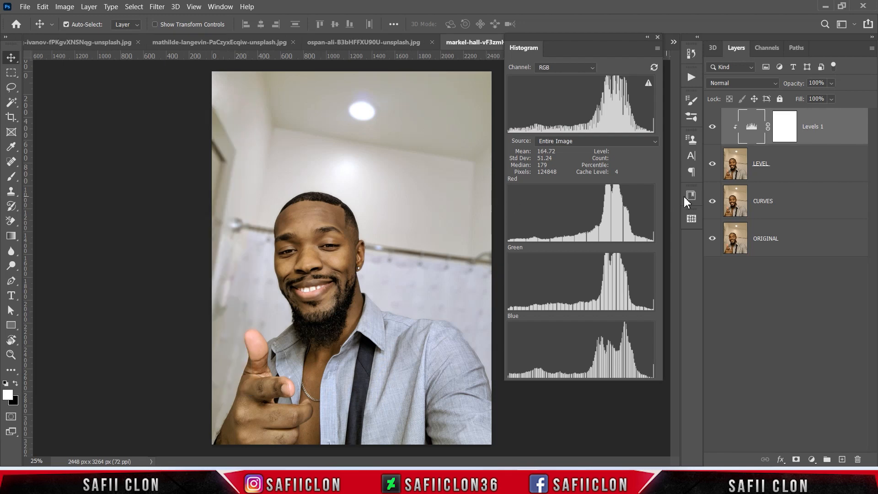
Group the Levels adjustment and the LEVEL layer into a group named WB LEVEL.
left_click(836, 127)
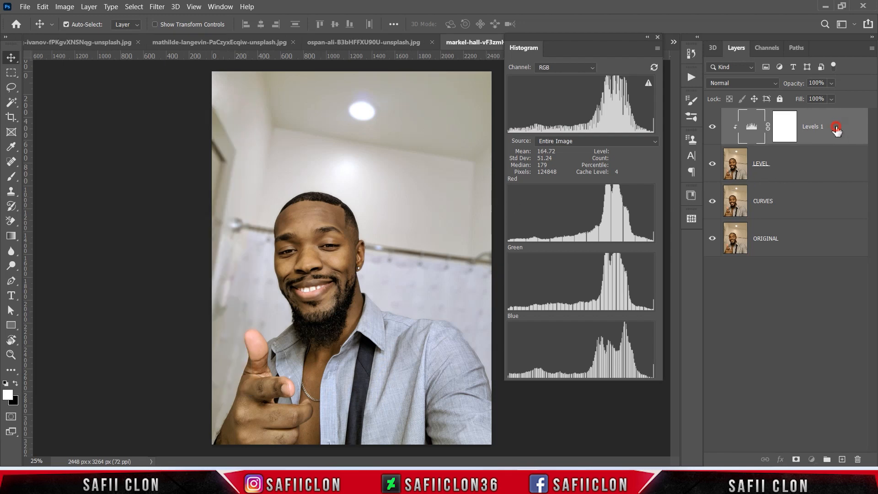
left_click(822, 171, "shift")
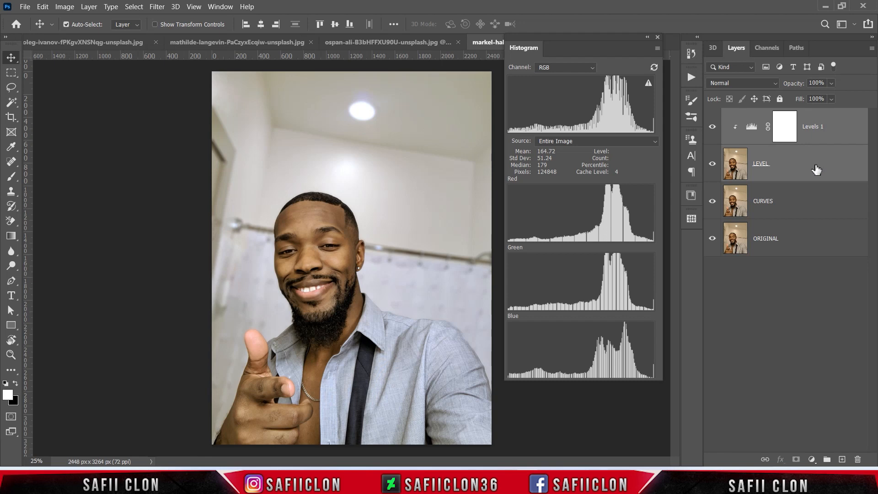
right_click(817, 168)
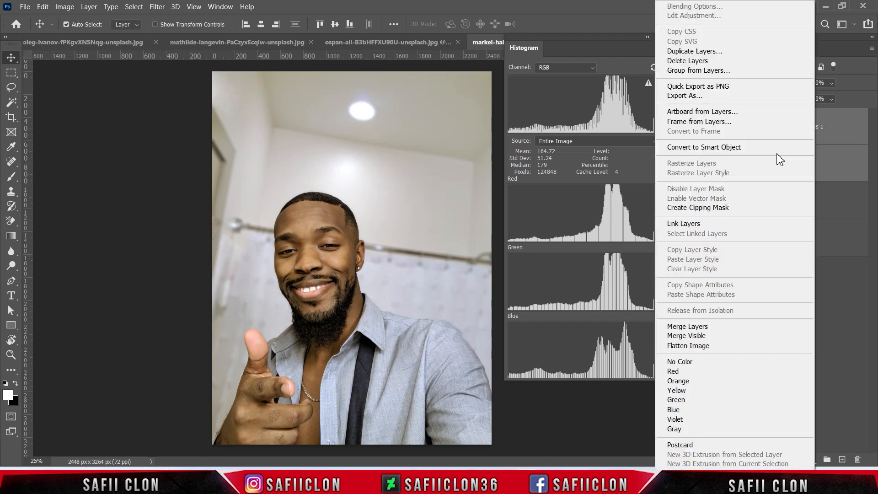
left_click(690, 71)
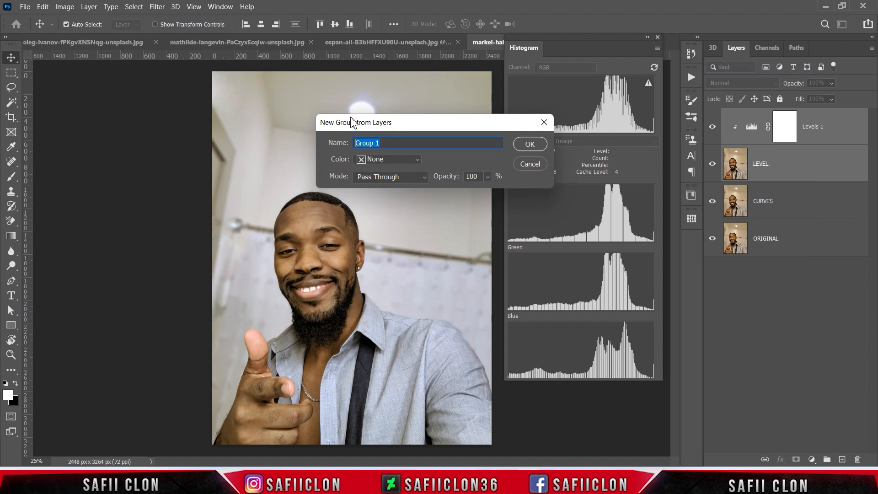
type("WB LEVEL")
left_click(527, 144)
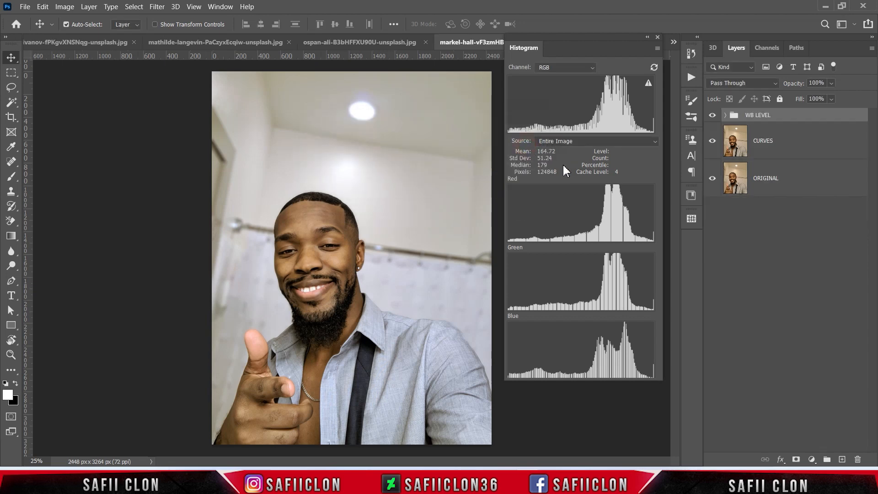
Hide the WB LEVEL group and add a Curves adjustment layer above the CURVES layer, clipped to it.
left_click(713, 115)
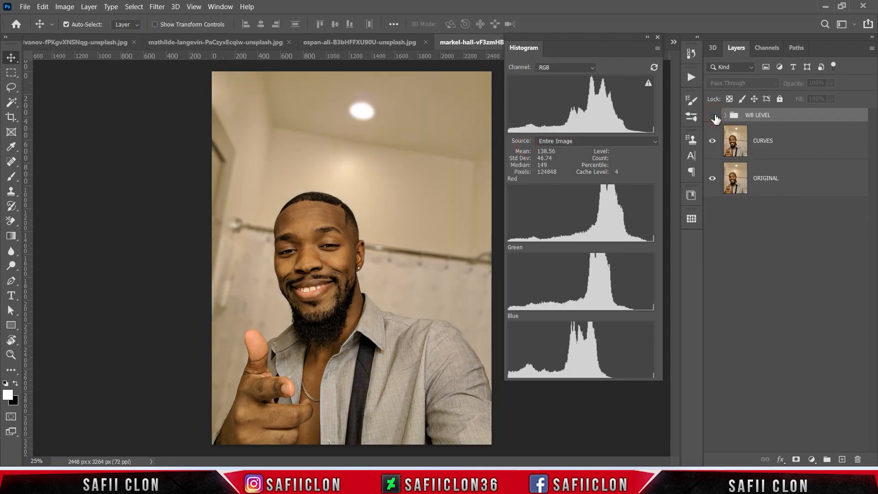
left_click(799, 148)
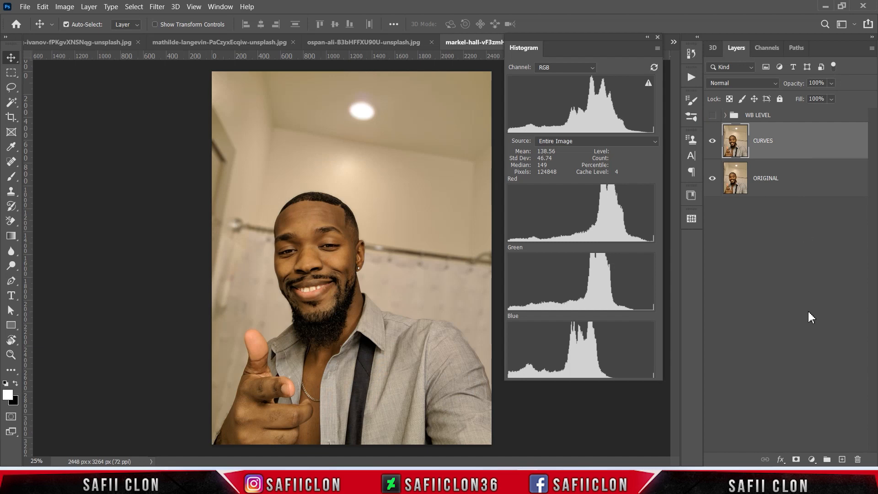
left_click(812, 459)
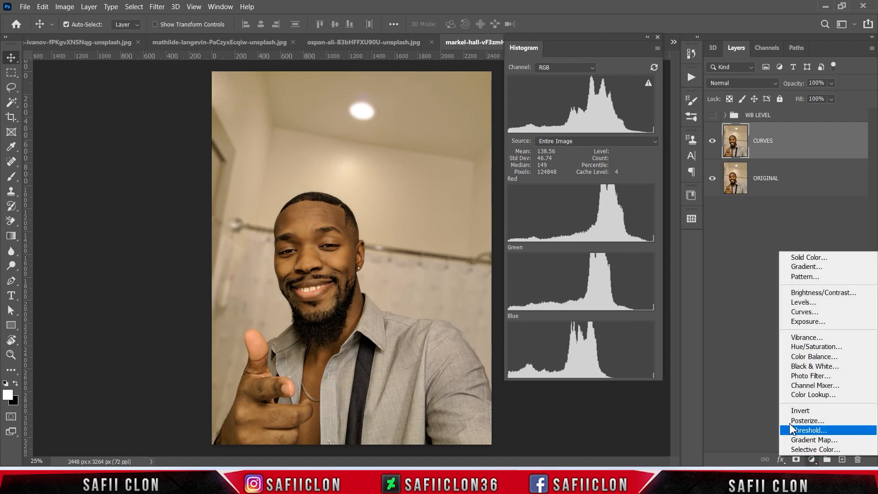
left_click(803, 312)
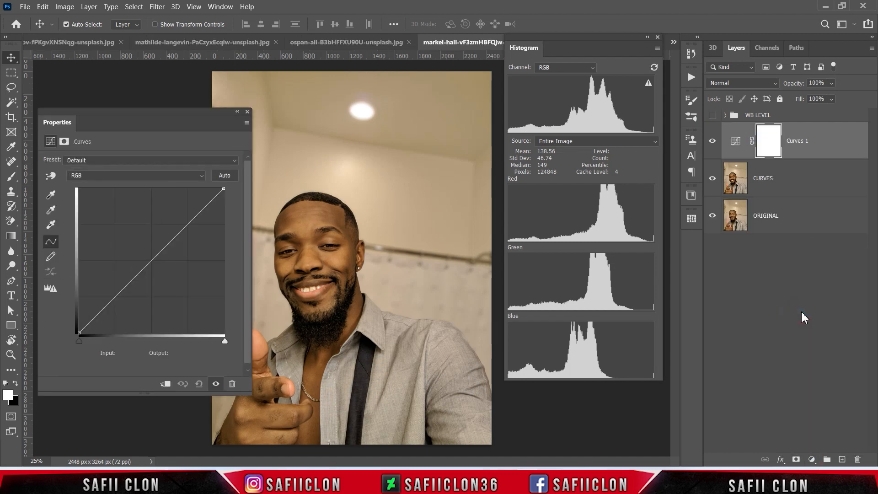
left_click(166, 384)
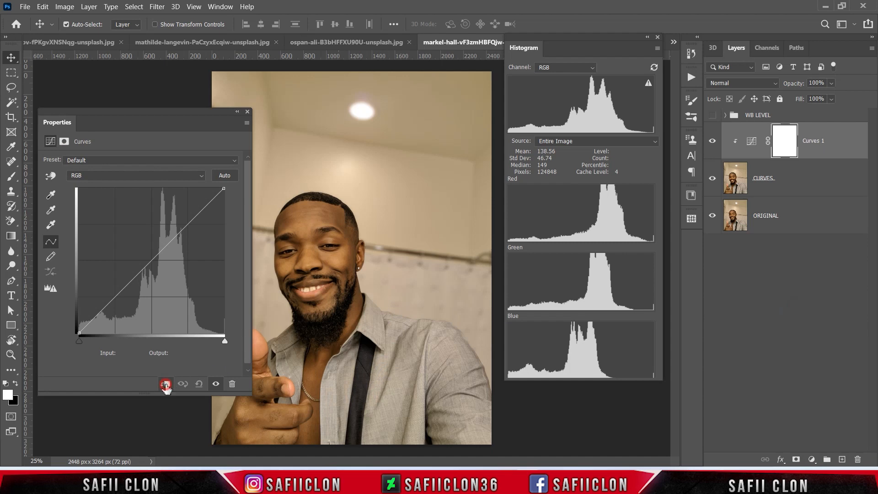
Auto-correct the Curves adjustment using the Find Dark & Light Colors algorithm, leaving Snap Neutral Midtones off.
left_click(223, 176)
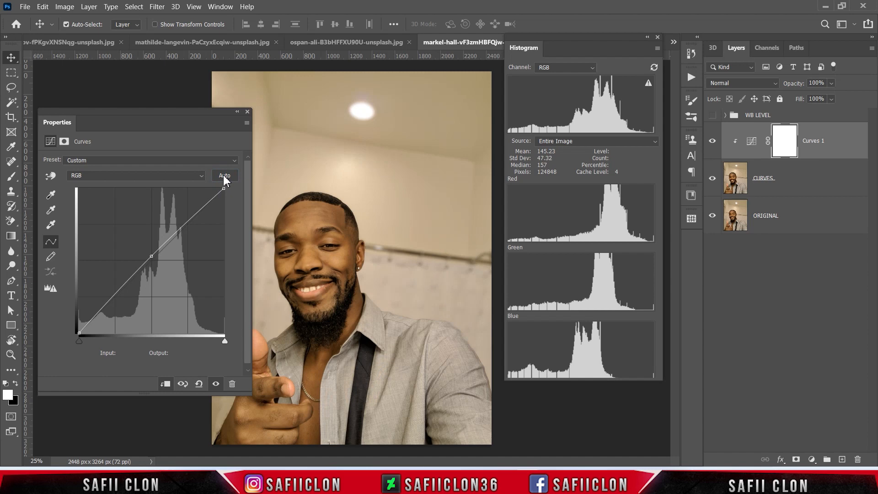
left_click(246, 123)
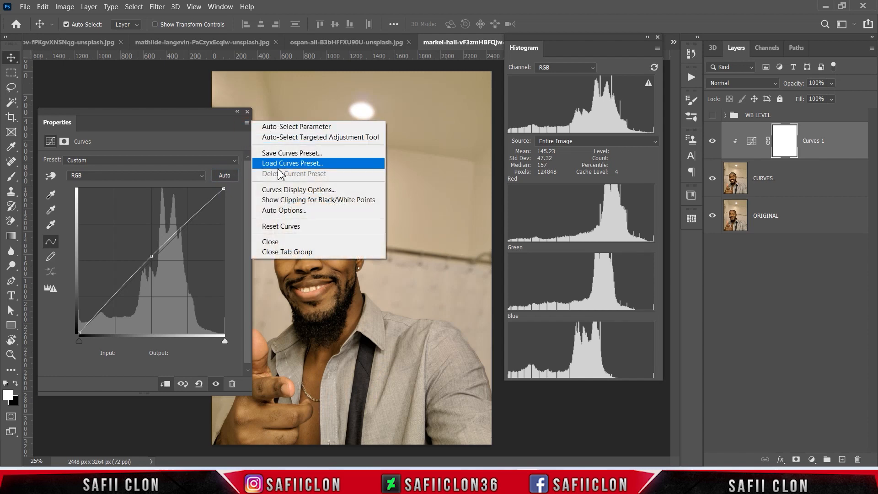
left_click(292, 212)
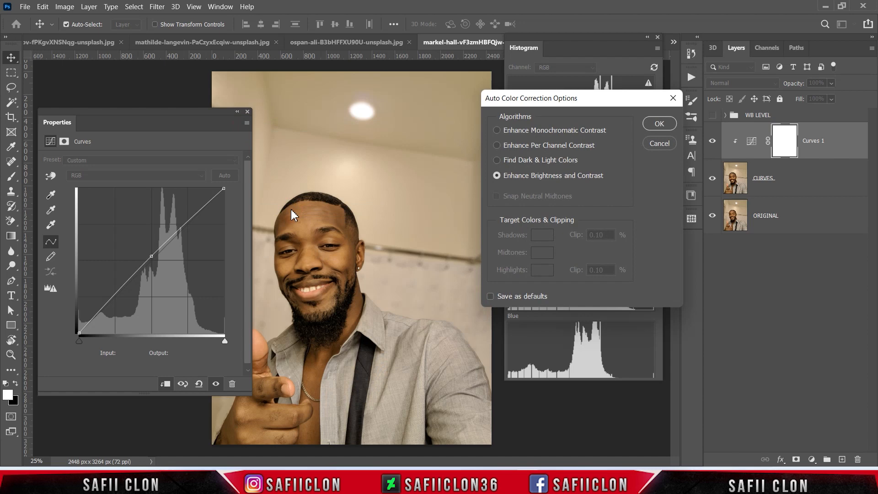
left_click(539, 160)
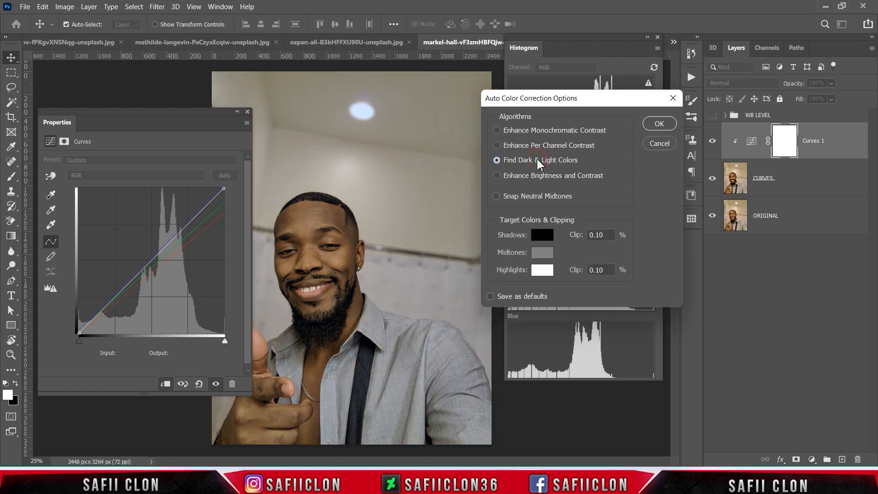
left_click(526, 147)
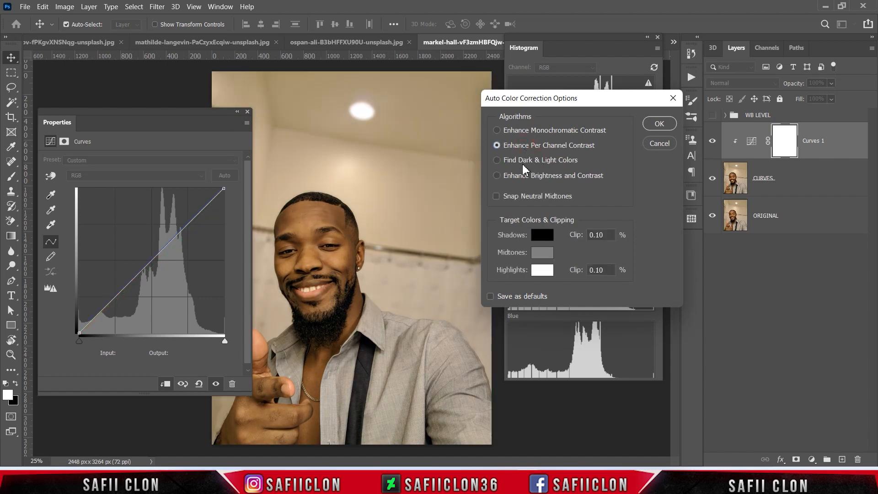
left_click(520, 161)
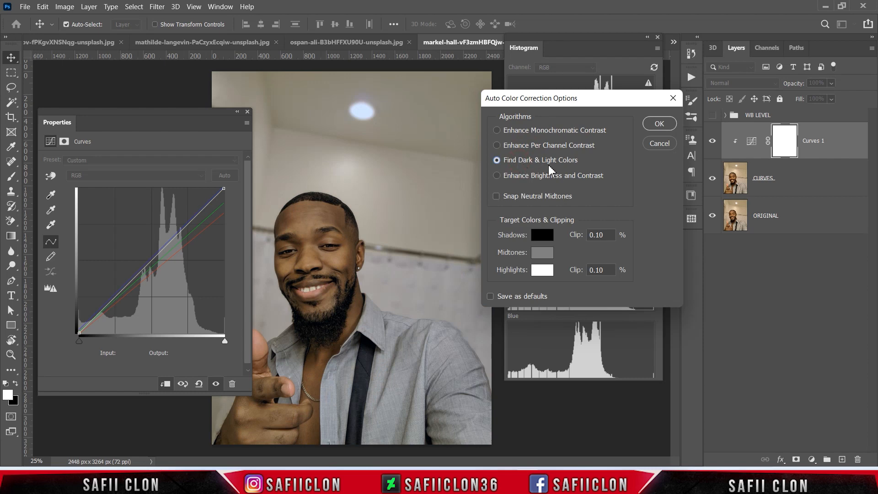
left_click(660, 123)
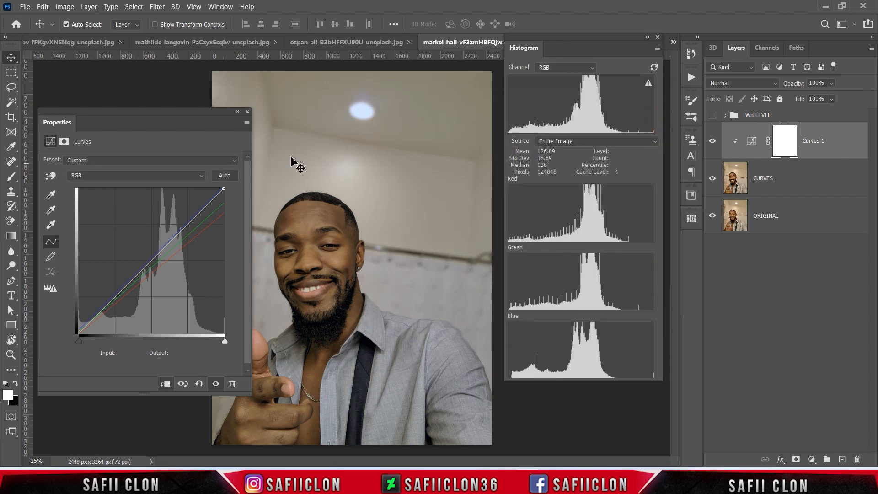
left_click(247, 111)
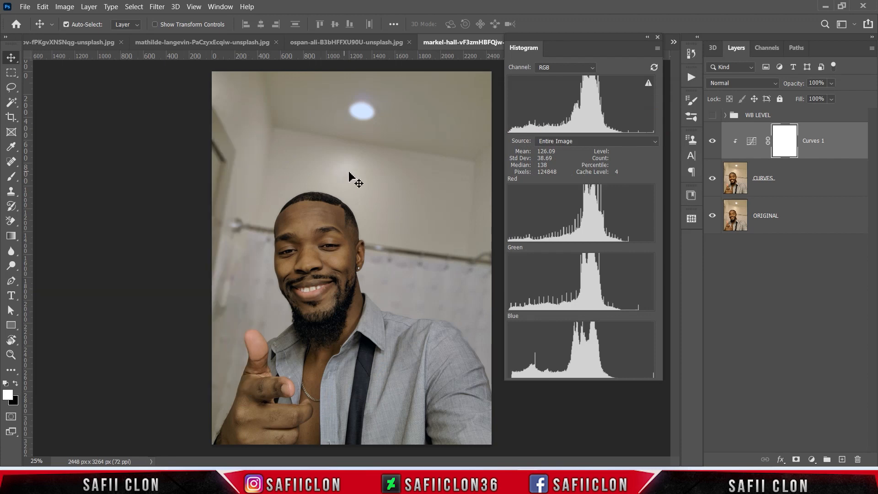
Group the Curves adjustment and the CURVES layer into a group named WB CURVES.
left_click(840, 136)
left_click(822, 182, "shift")
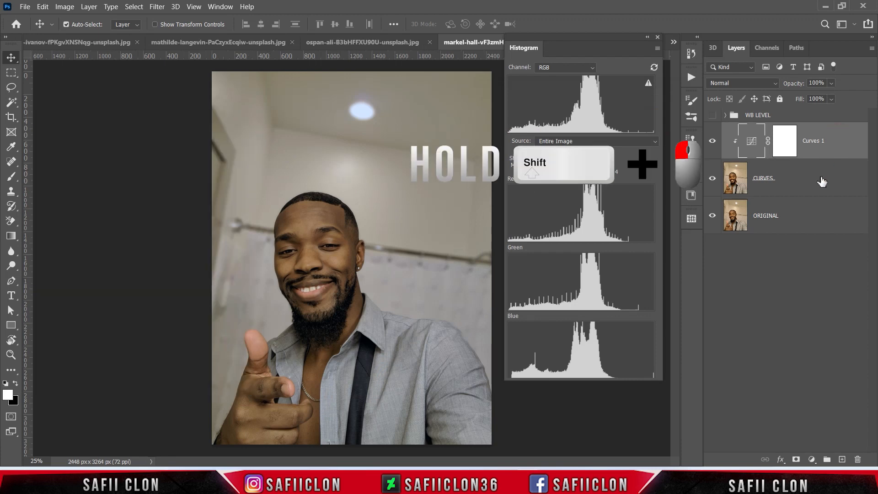
right_click(840, 138)
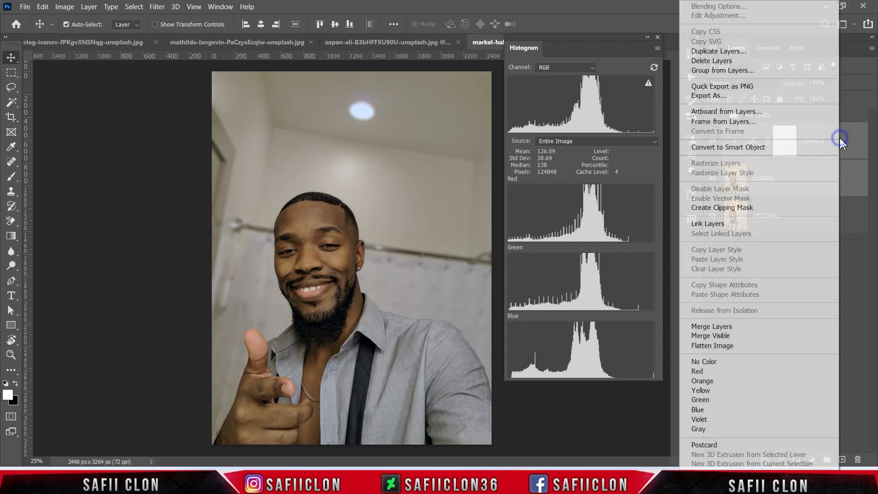
left_click(714, 70)
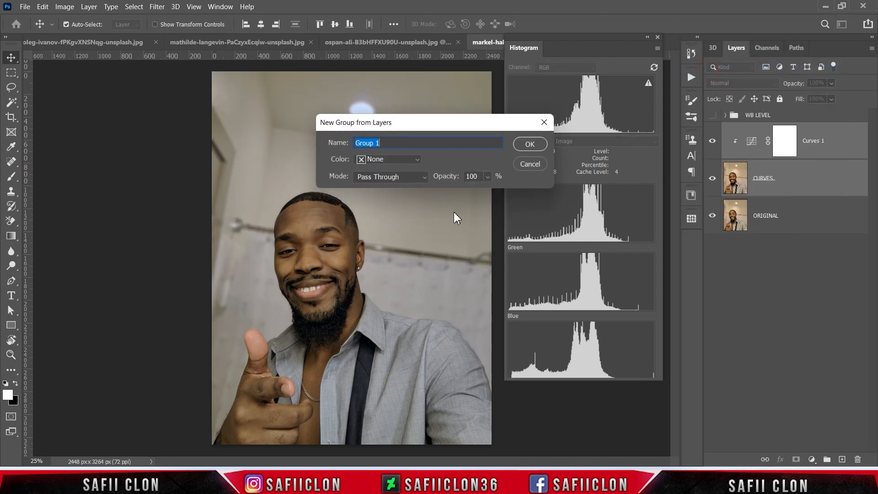
left_click_drag(385, 144, 347, 134)
type("WB CURVES")
left_click(529, 145)
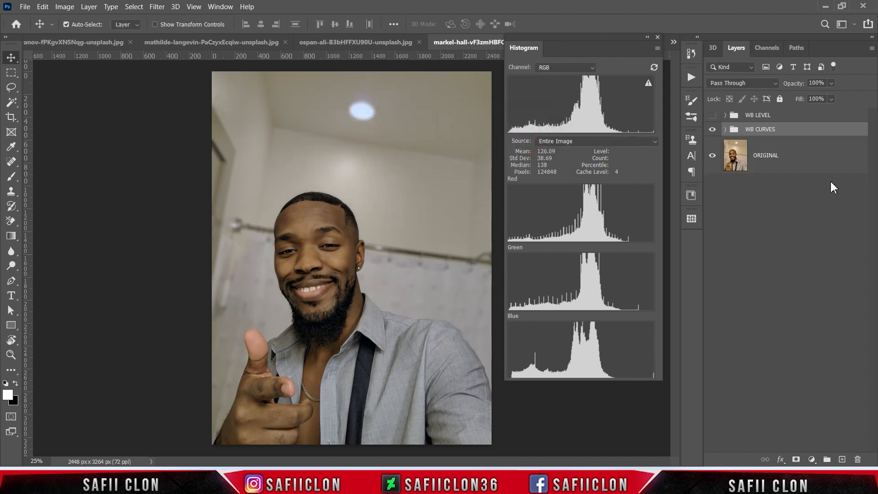
Compare the WB CURVES correction with the original photo and make the WB LEVEL group visible again.
left_click(712, 130)
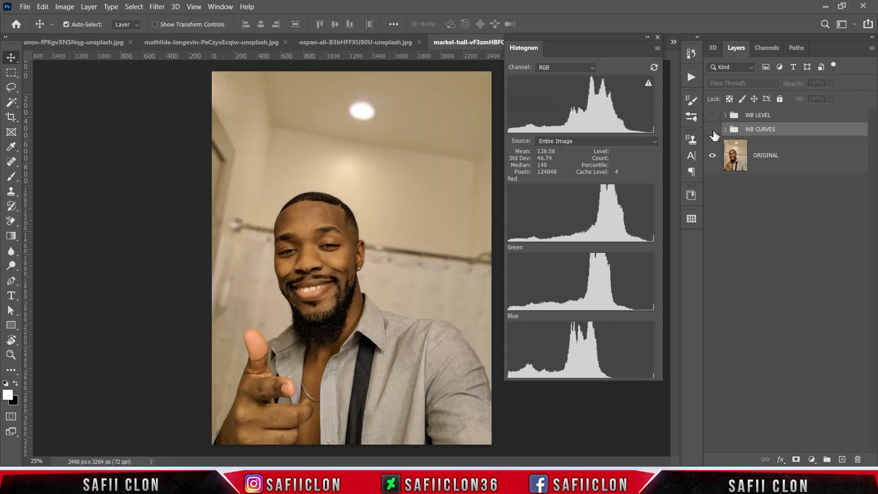
left_click(714, 132)
left_click(713, 115)
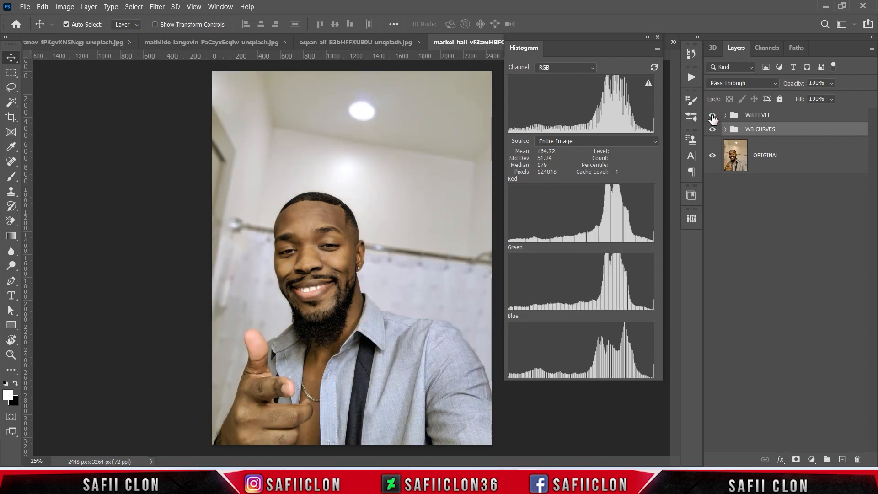
Examine the face up close with the WB LEVEL and WB CURVES groups off and on, ending on the whole photo.
key("ctrl+plus")
key("ctrl+plus")
left_click(713, 115)
left_click(714, 130)
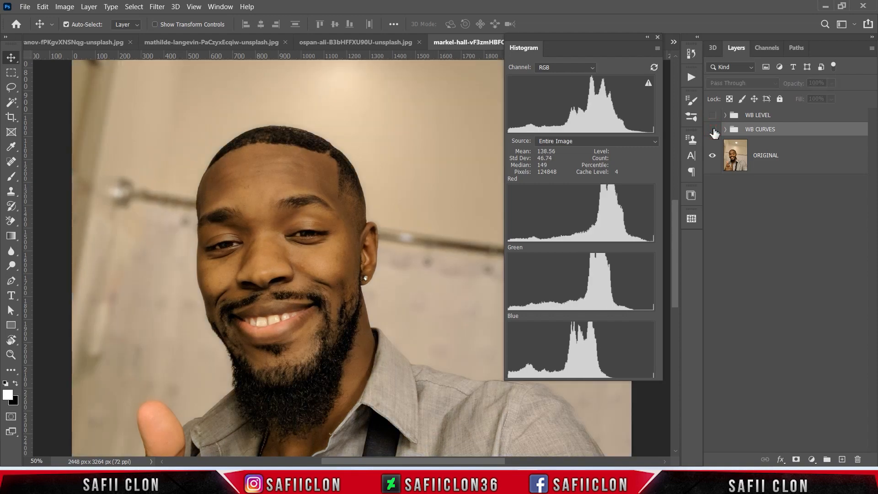
left_click(712, 129)
left_click(712, 116)
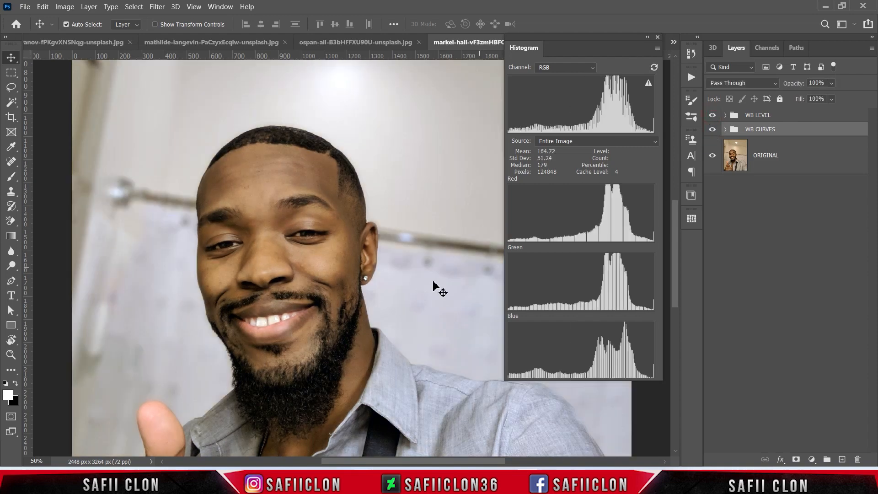
key("ctrl+minus")
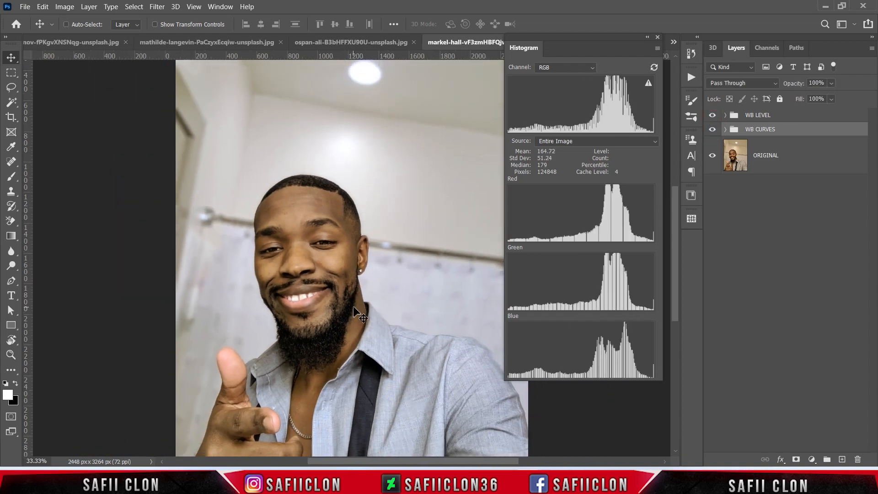
key("ctrl+minus")
key("ctrl+minus")
key("ctrl+plus")
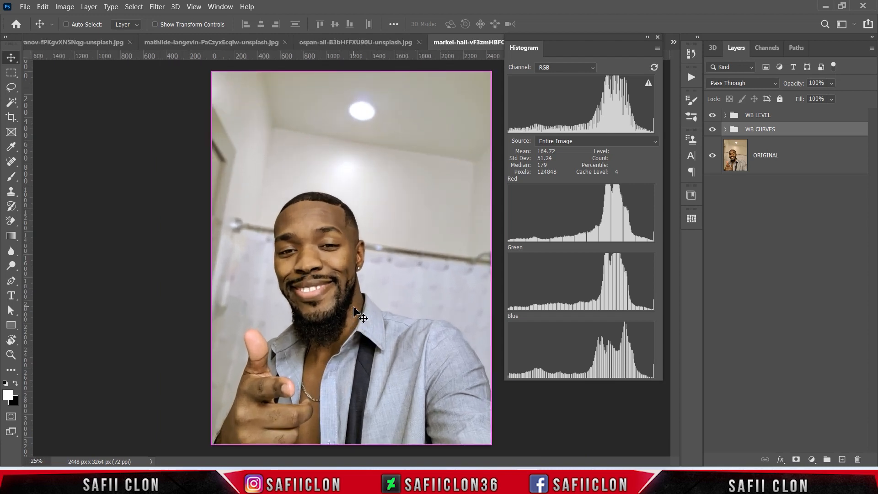
Switch to the B3bHFFXU90U photo and compare it with and without its Curves adjustment.
left_click(357, 42)
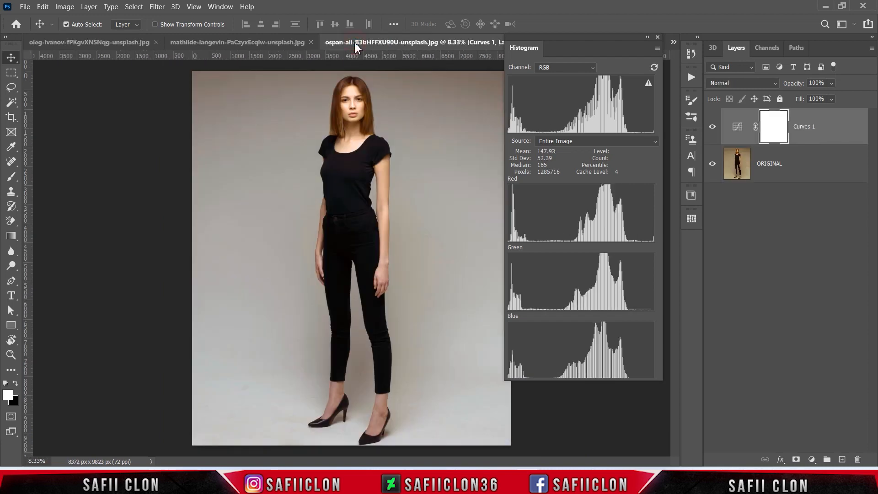
left_click(713, 127)
left_click(712, 127)
key("ctrl+minus")
key("ctrl+minus")
key("ctrl+plus")
key("ctrl+plus")
Switch to the PaCzyxEcqiw photo and compare it with and without its Levels adjustment.
left_click(241, 42)
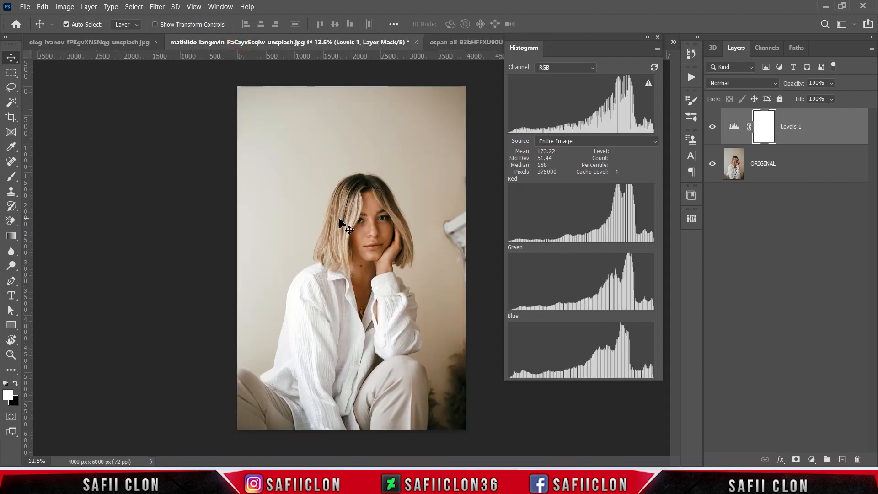
key("ctrl+minus")
key("ctrl+minus")
key("ctrl+plus")
key("ctrl+plus")
left_click(712, 128)
left_click(712, 127)
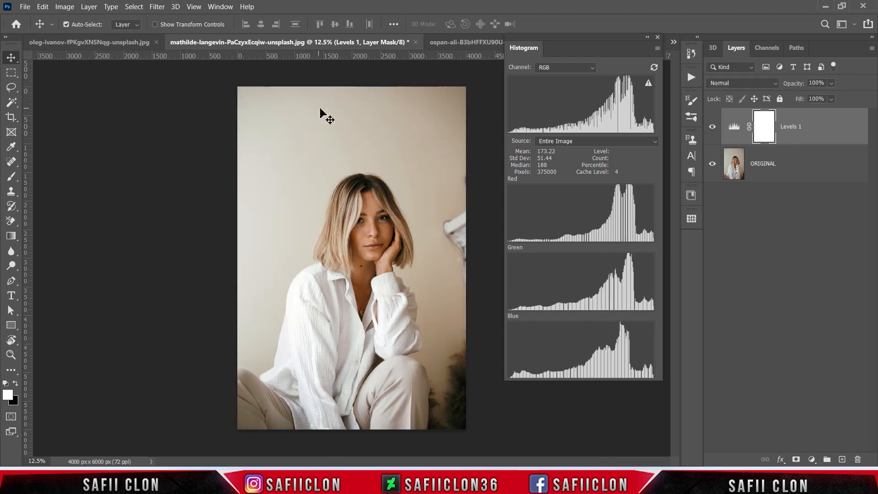
Switch to the fPKgvXNSNqg photo and compare it repeatedly with and without its Levels adjustment.
left_click(94, 42)
left_click(712, 127)
left_click(712, 127)
key("ctrl+minus")
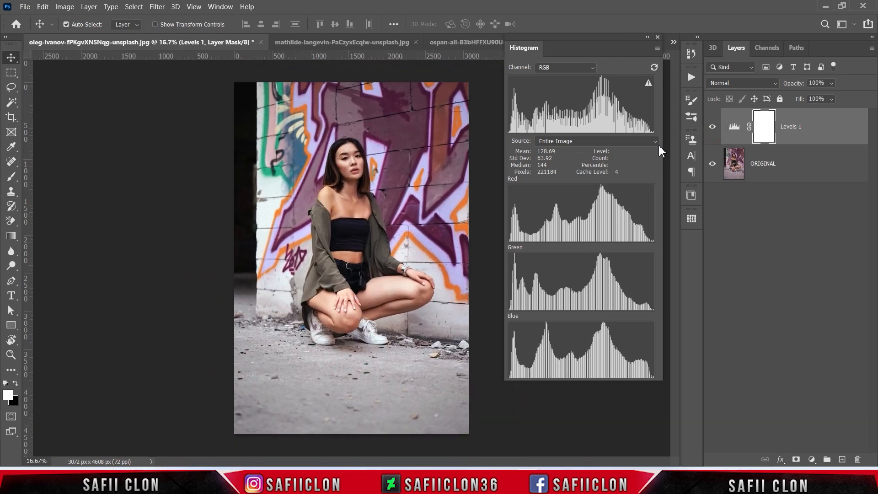
left_click(713, 129)
left_click(714, 130)
left_click(713, 128)
left_click(713, 128)
key("ctrl+minus")
key("ctrl+plus")
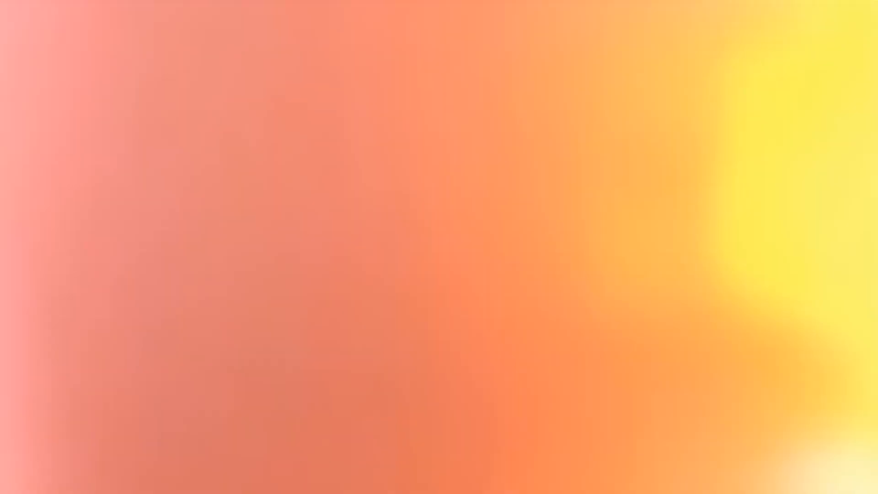